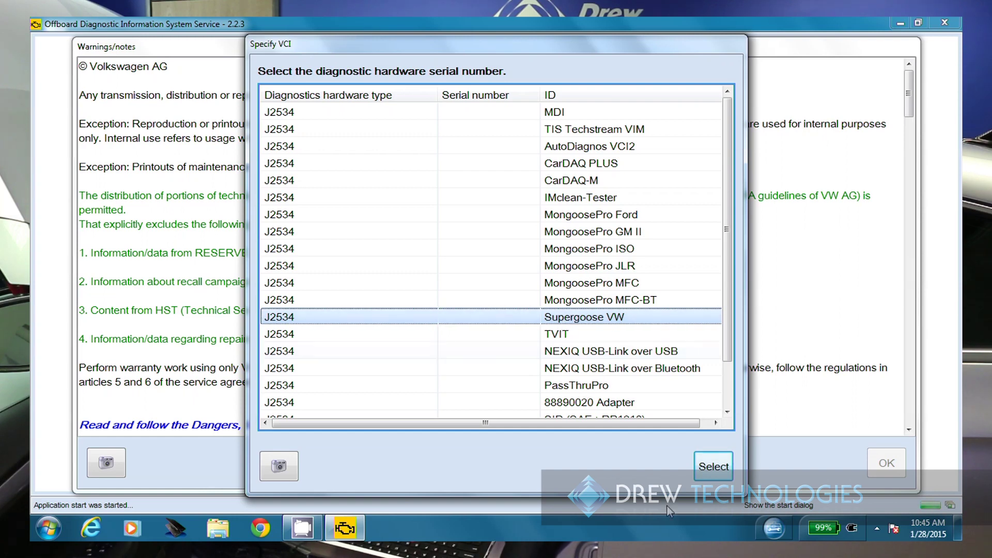
Confirm Supergoose VW as the diagnostic hardware and focus the Warnings/notes window.
{"action": "left_click", "coordinate": [714, 467]}
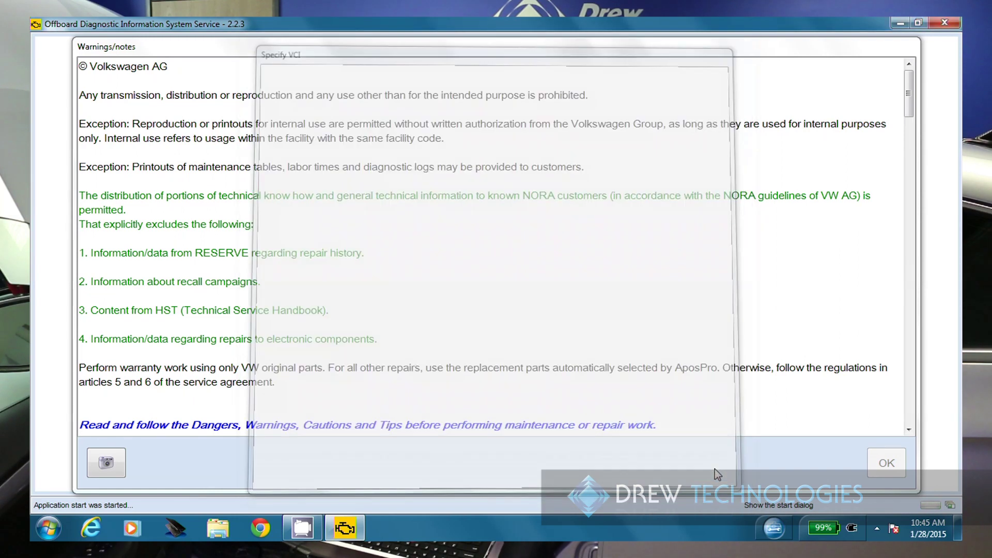
{"action": "left_click", "coordinate": [518, 149]}
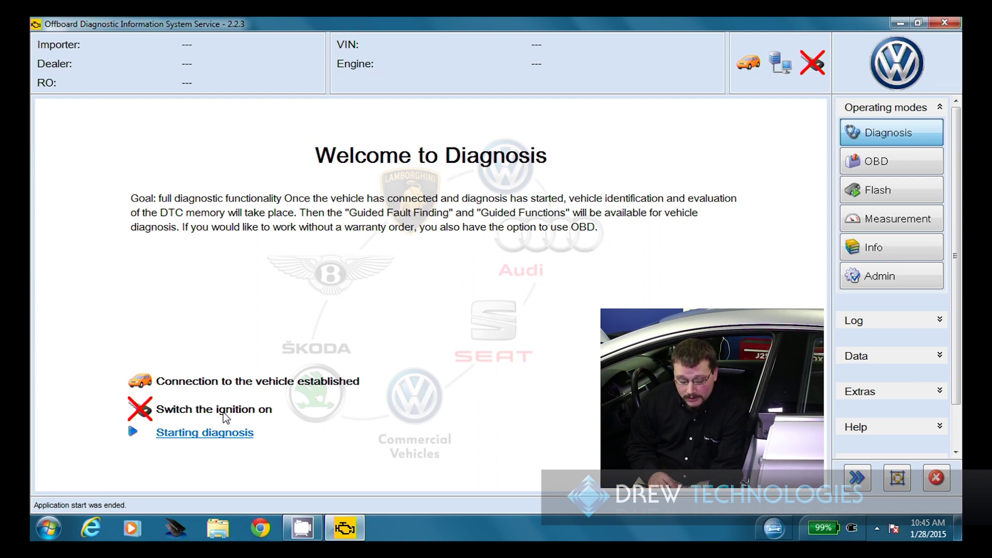
Start diagnosis, continuing past the 'Ignition is switched off' warning.
{"action": "left_click", "coordinate": [214, 439]}
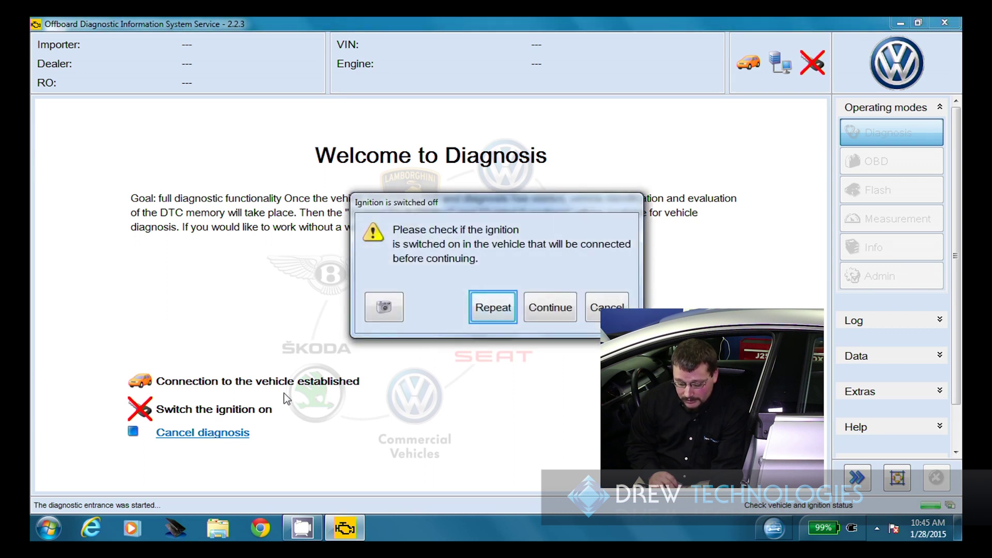
{"action": "left_click", "coordinate": [557, 313]}
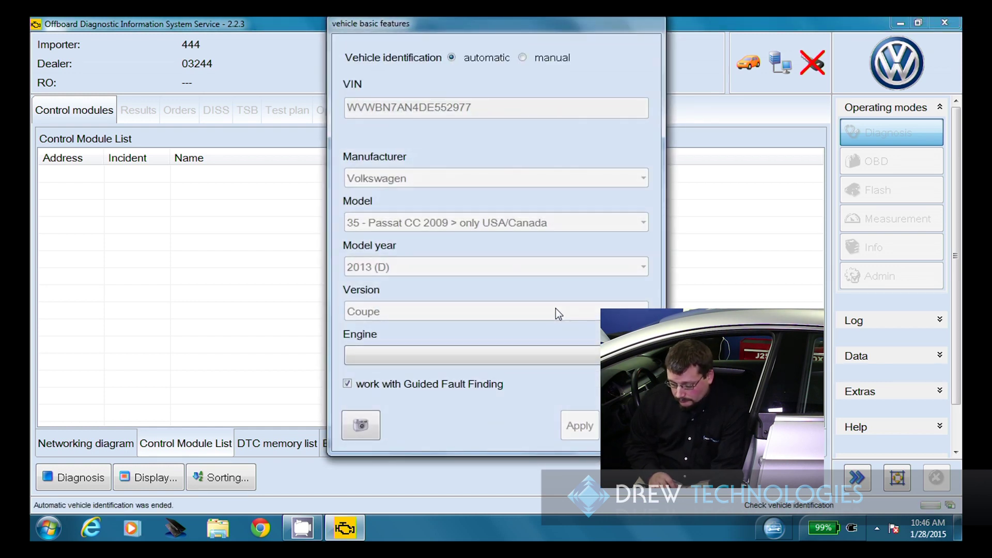
Set the engine to CCTA 2.0 L Motronic/147kW and apply the vehicle basic features.
{"action": "left_click", "coordinate": [477, 357]}
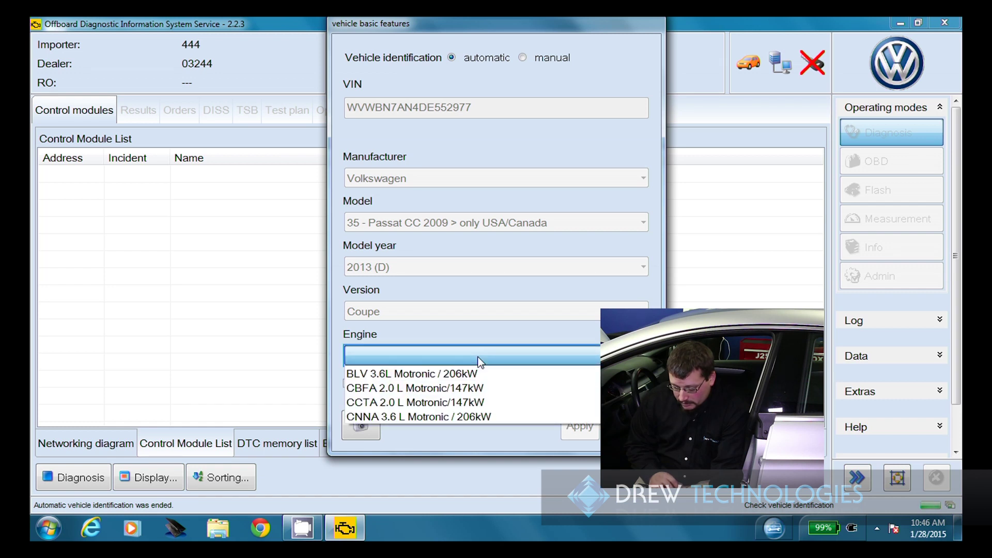
{"action": "left_click", "coordinate": [432, 404]}
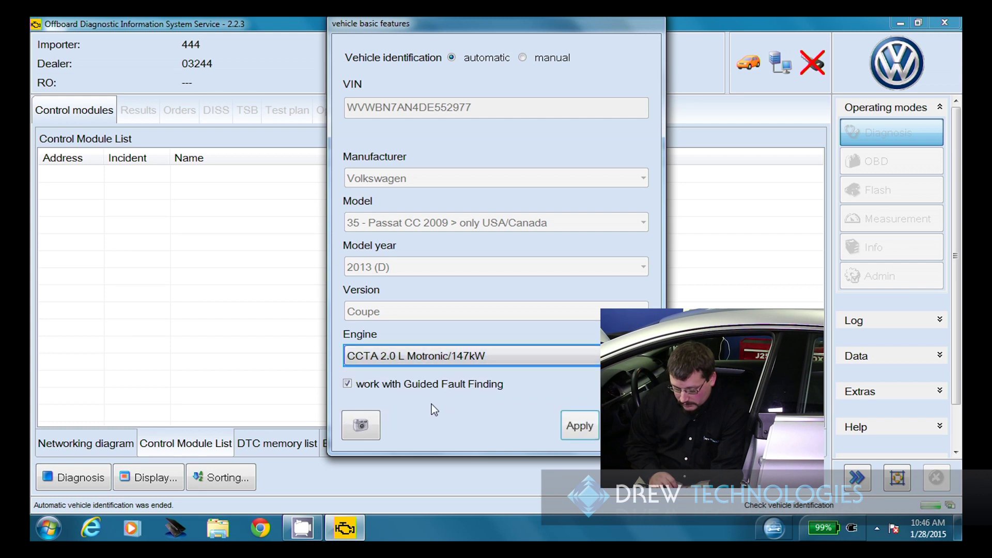
{"action": "left_click", "coordinate": [594, 417]}
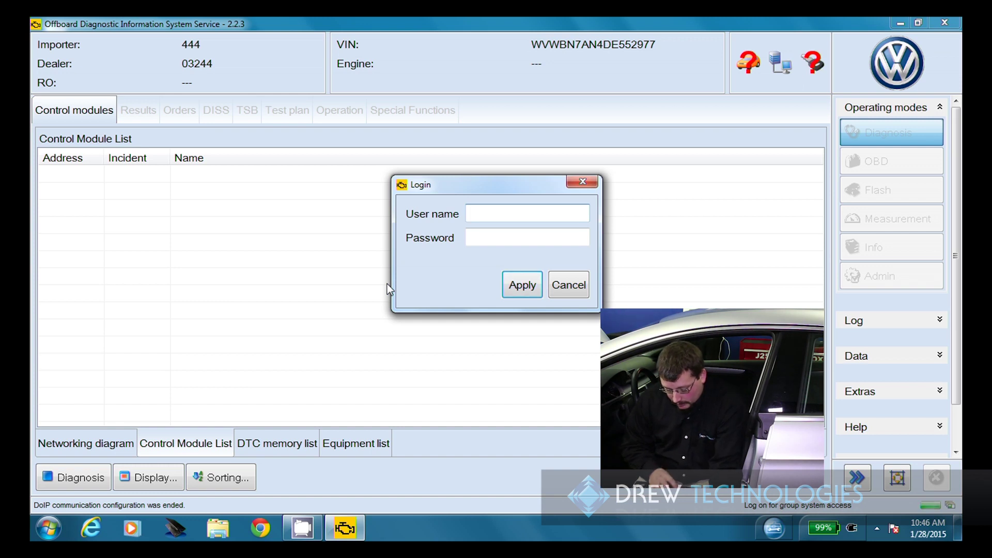
Log in with the suggested user name and the account password.
{"action": "type", "text": "dr"}
{"action": "key", "text": "Right"}
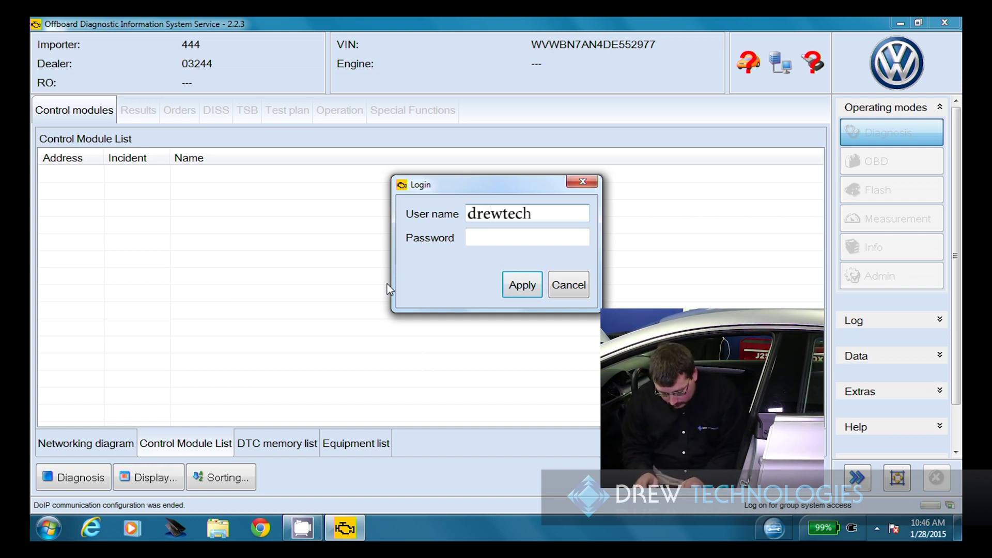
{"action": "key", "text": "Tab"}
{"action": "type", "text": "******"}
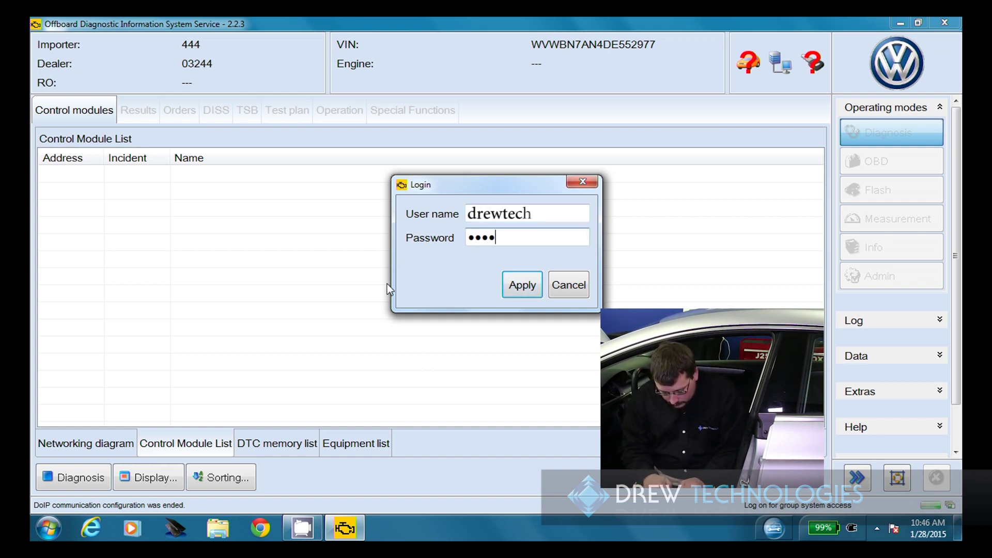
{"action": "key", "text": "Return"}
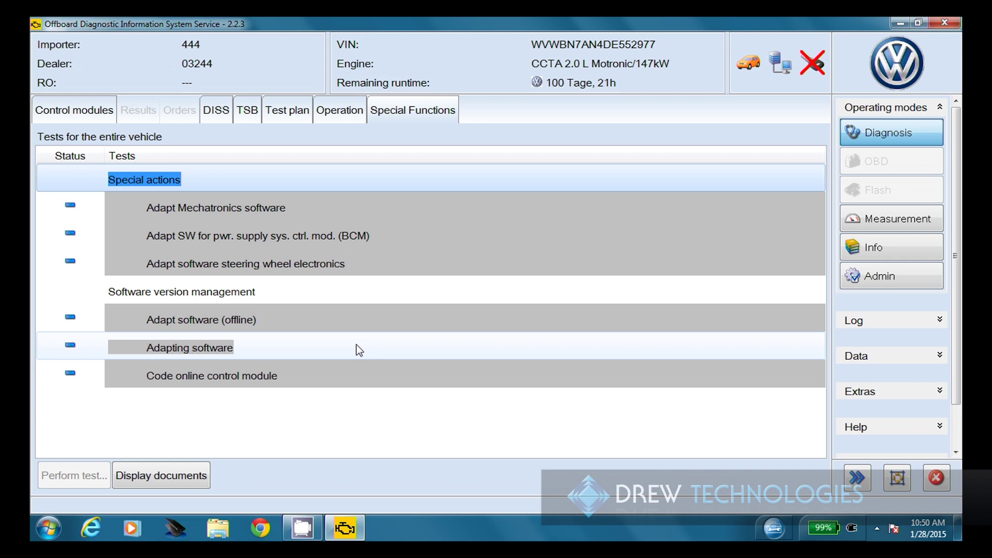
Run the Adapting software special function as a test.
{"action": "left_click", "coordinate": [356, 350]}
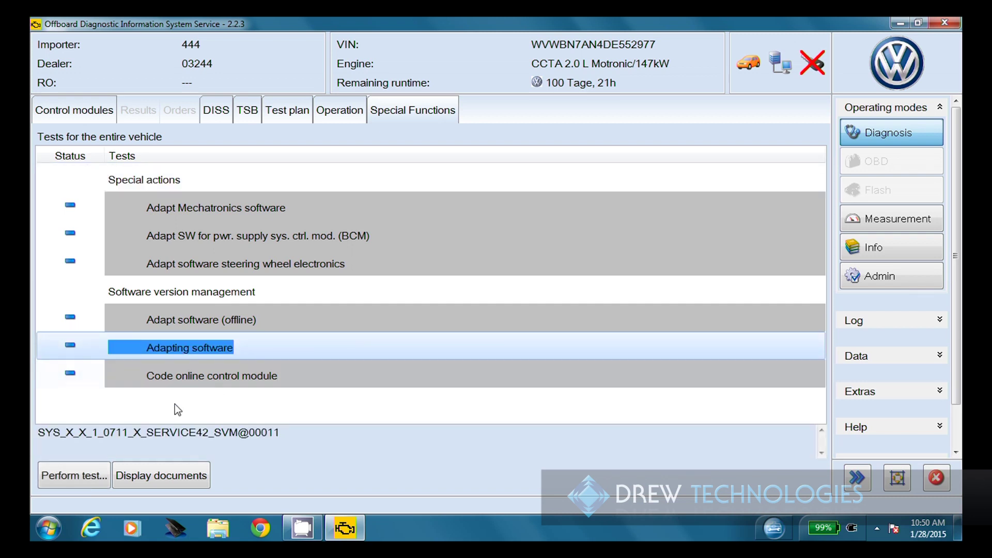
{"action": "left_click", "coordinate": [74, 475]}
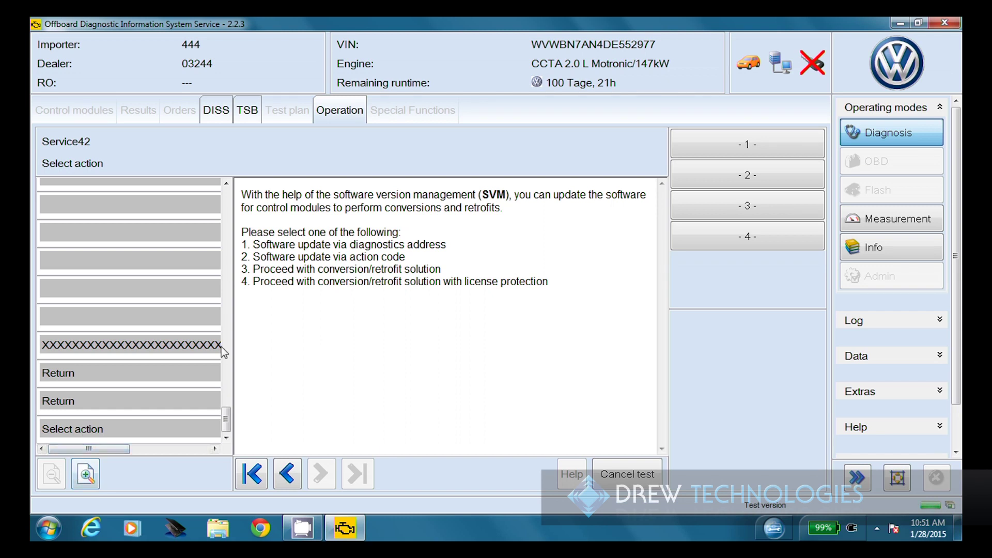
Choose software update via action code and submit code 3C0C.
{"action": "left_click", "coordinate": [709, 174]}
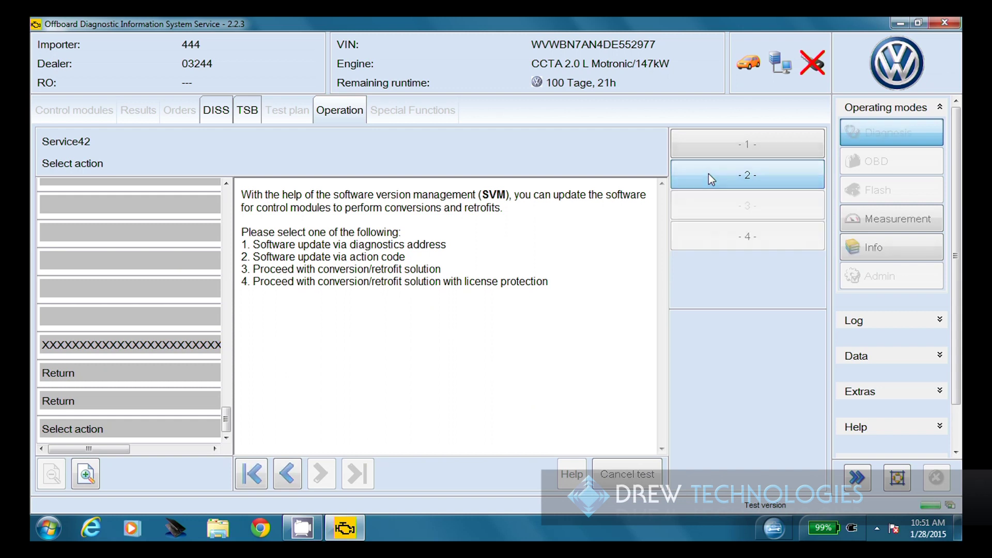
{"action": "type", "text": "3C0"}
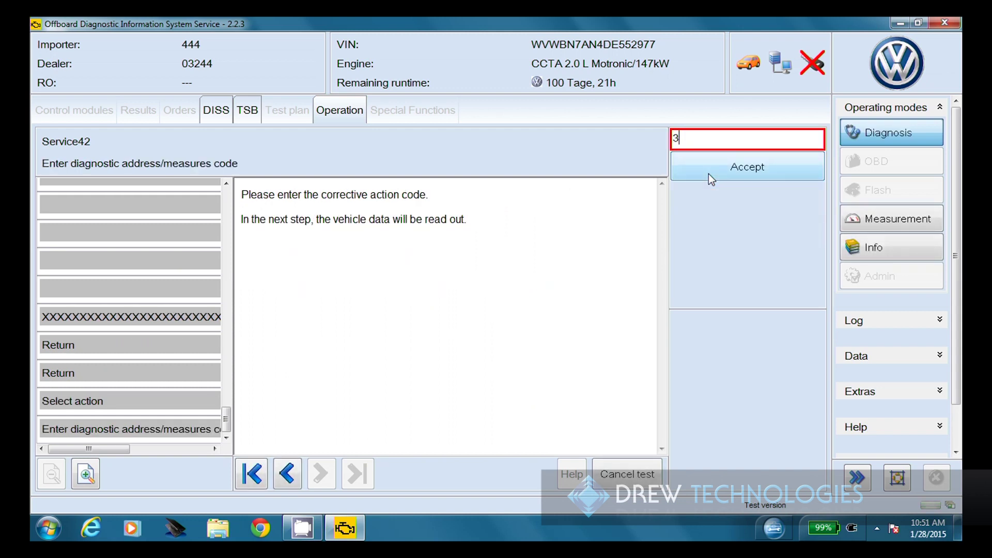
{"action": "type", "text": "C"}
{"action": "left_click", "coordinate": [708, 173]}
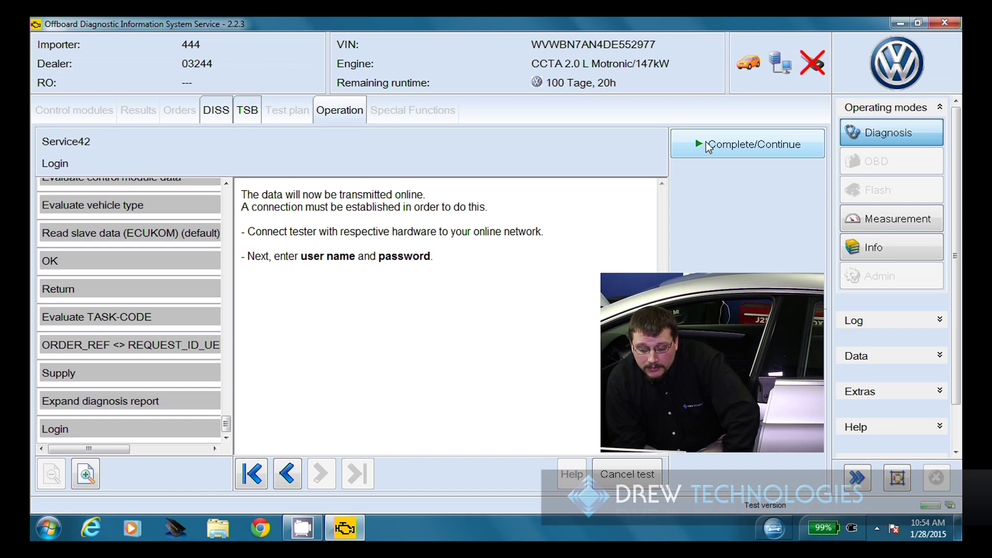
Transmit the collected control module data online with Complete/Continue.
{"action": "left_click", "coordinate": [709, 147]}
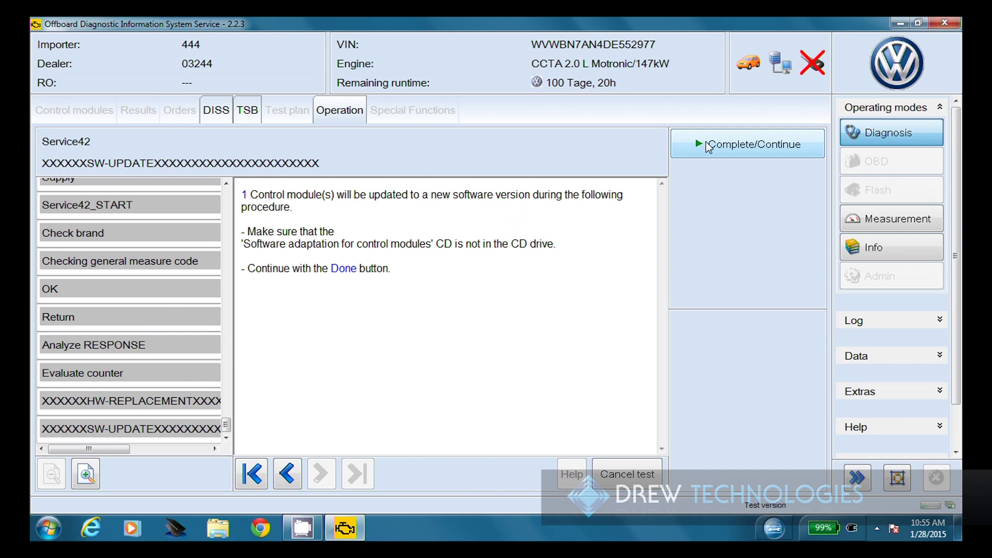
Accept the 0464-to-0465 software adaptation, confirm the VAS5054A reconnection, and start the adaptation.
{"action": "left_click", "coordinate": [708, 147]}
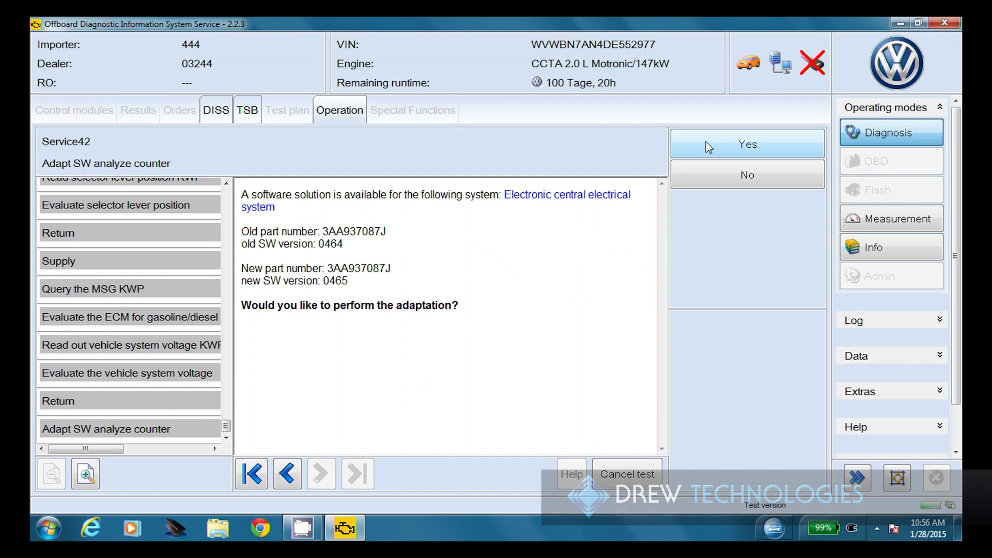
{"action": "left_click", "coordinate": [706, 146]}
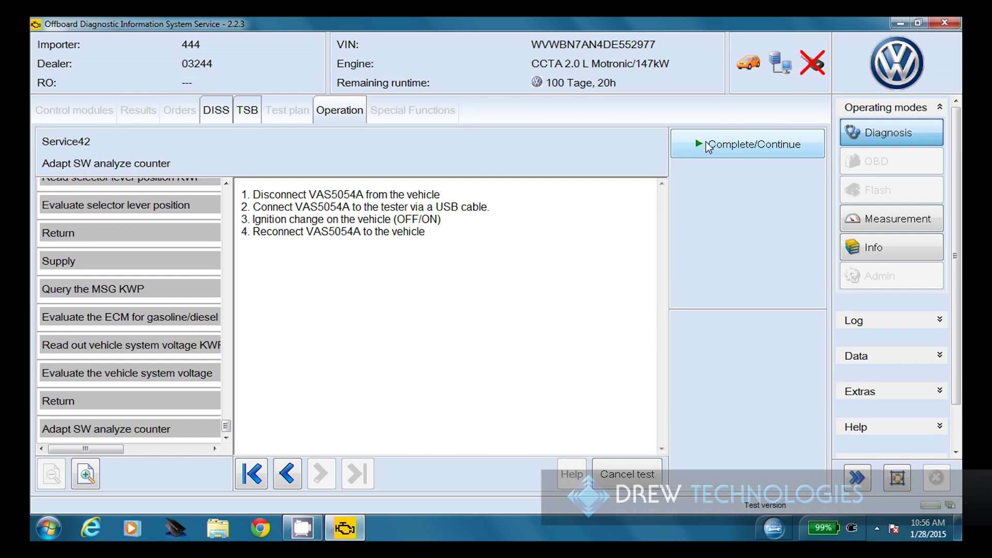
{"action": "left_click", "coordinate": [707, 146]}
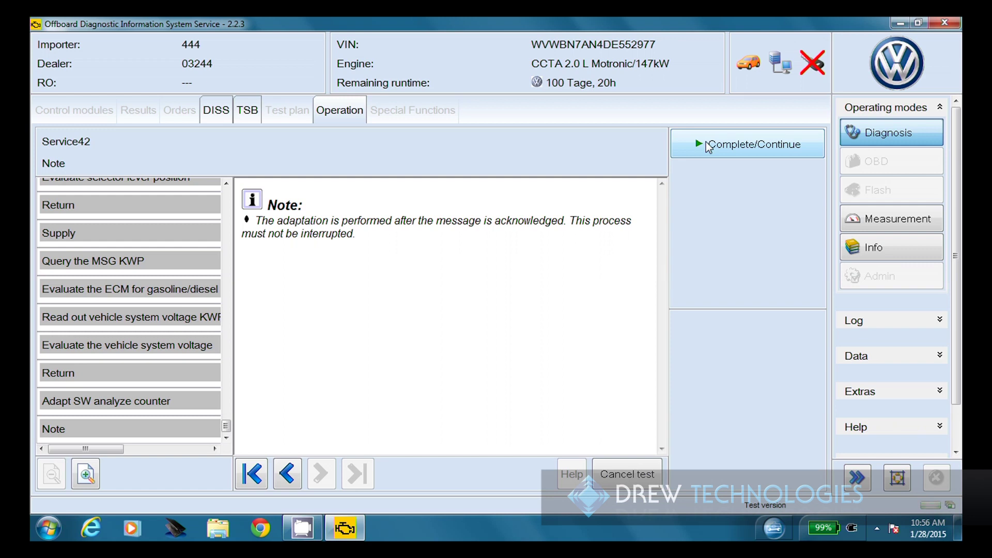
{"action": "left_click", "coordinate": [708, 148]}
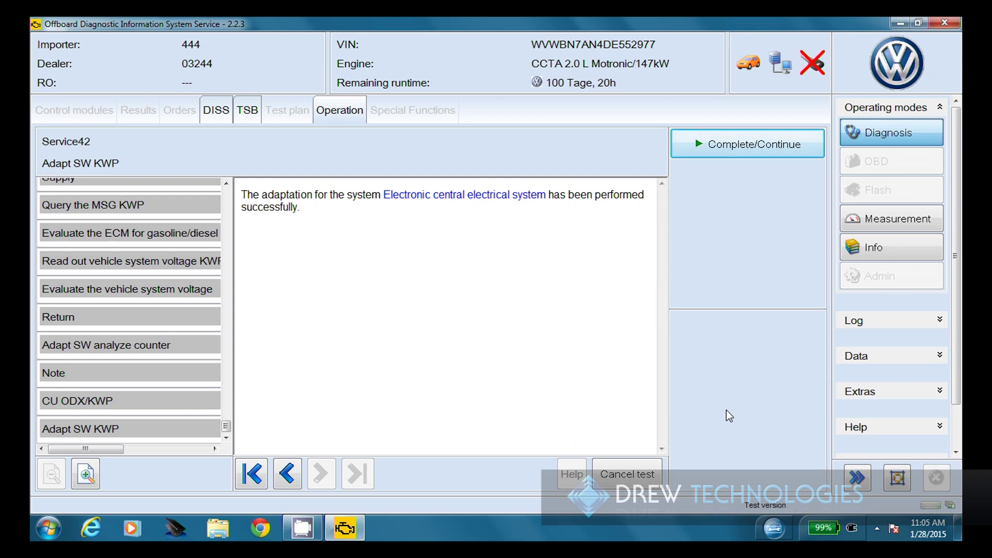
Acknowledge the successful Electronic central electrical system software adaptation.
{"action": "left_click", "coordinate": [708, 145]}
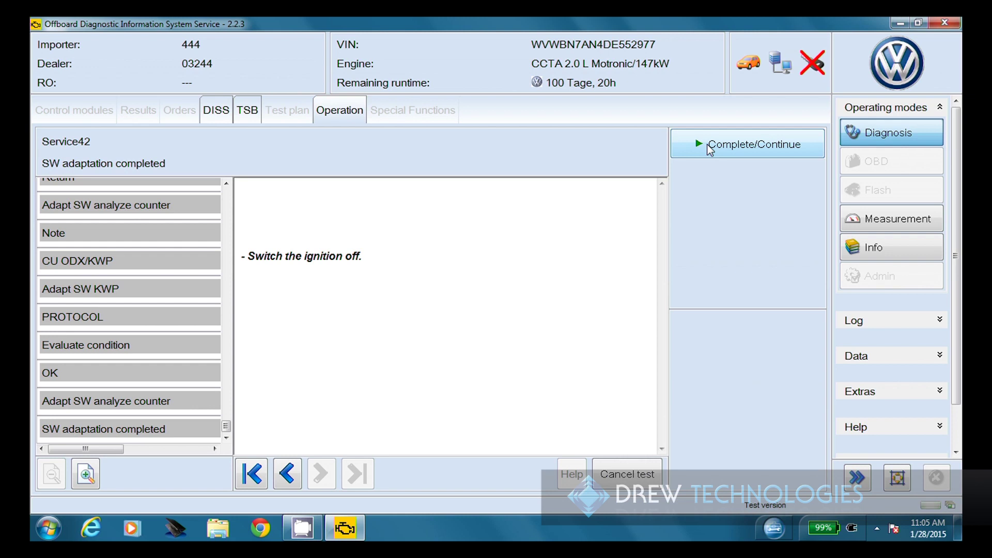
Confirm the ignition was switched off and then switched back on.
{"action": "left_click", "coordinate": [710, 146]}
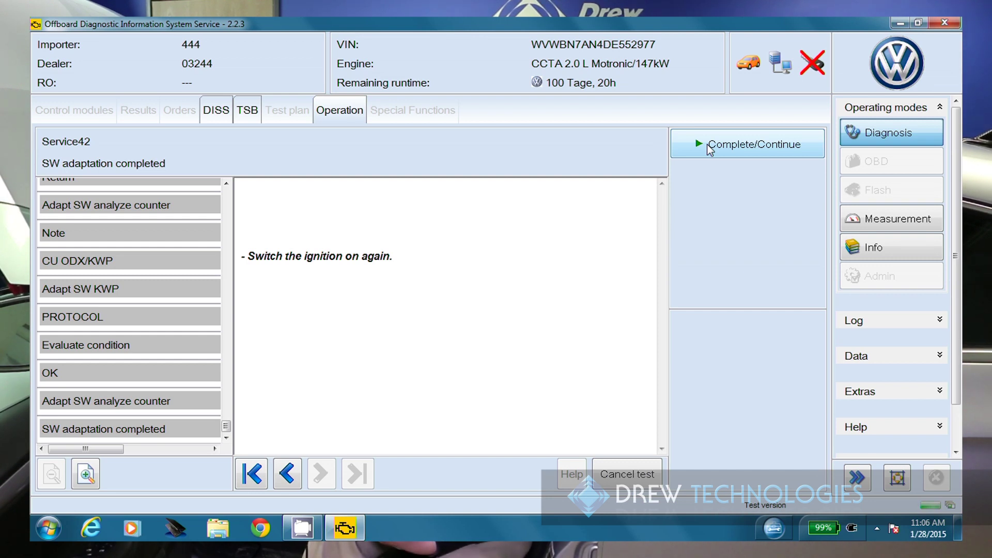
{"action": "left_click", "coordinate": [710, 149]}
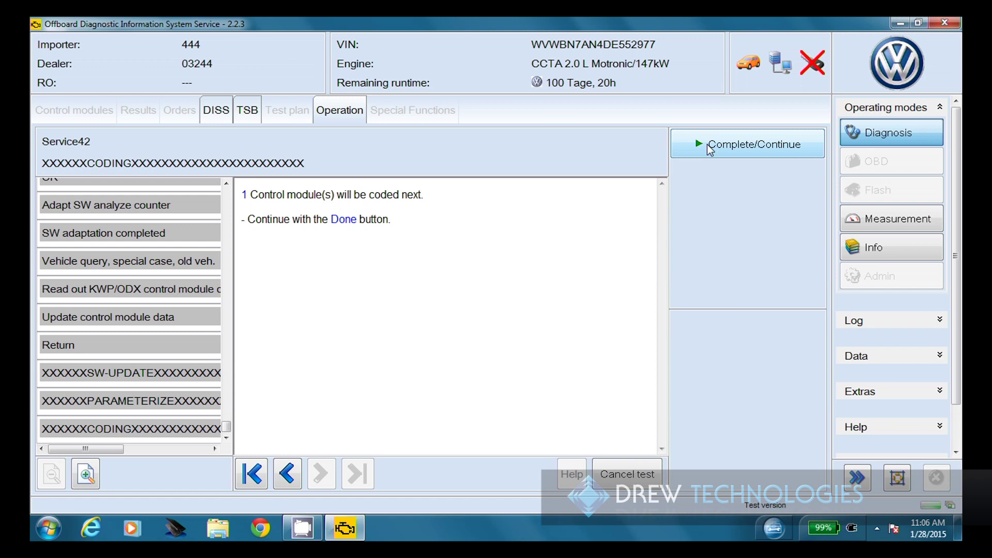
Agree to code the Electronic central electrical system and acknowledge the coding success.
{"action": "left_click", "coordinate": [710, 150]}
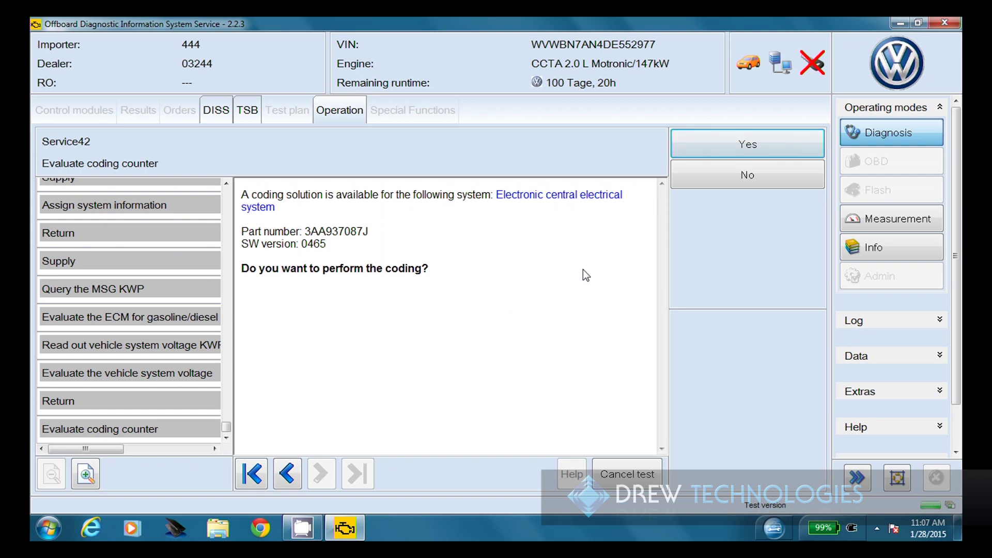
{"action": "left_click", "coordinate": [738, 147]}
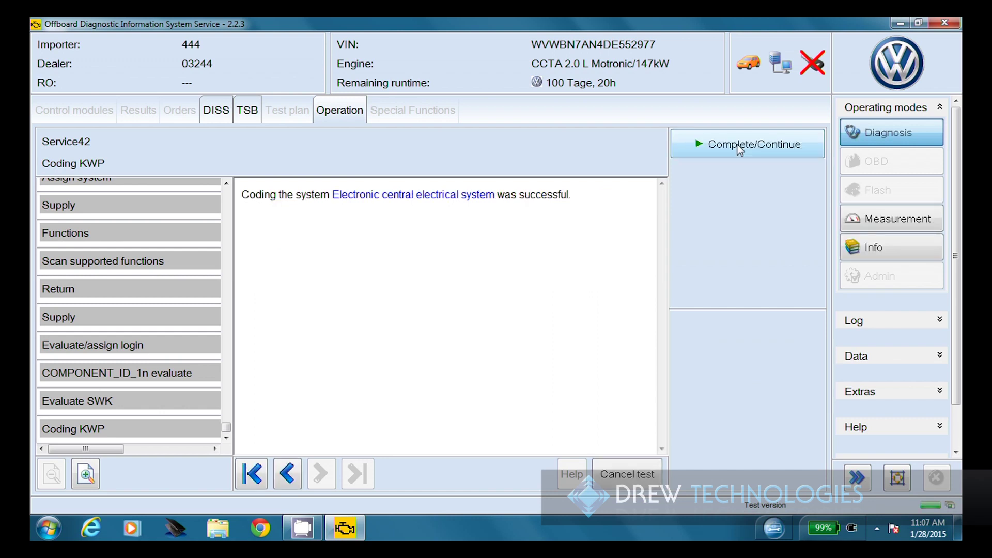
{"action": "left_click", "coordinate": [740, 149]}
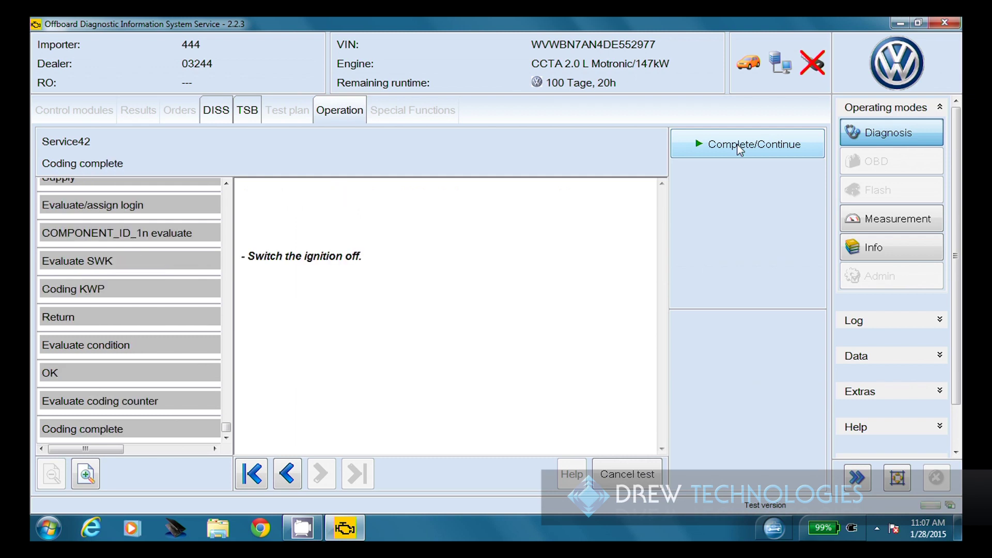
Confirm the ignition was switched off and back on so the data version reads current.
{"action": "left_click", "coordinate": [740, 148]}
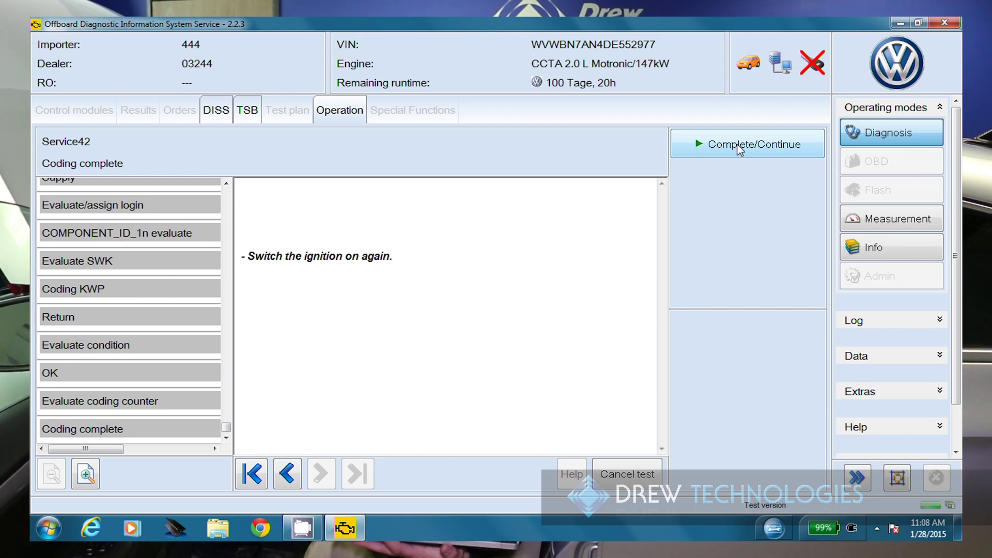
{"action": "left_click", "coordinate": [740, 149]}
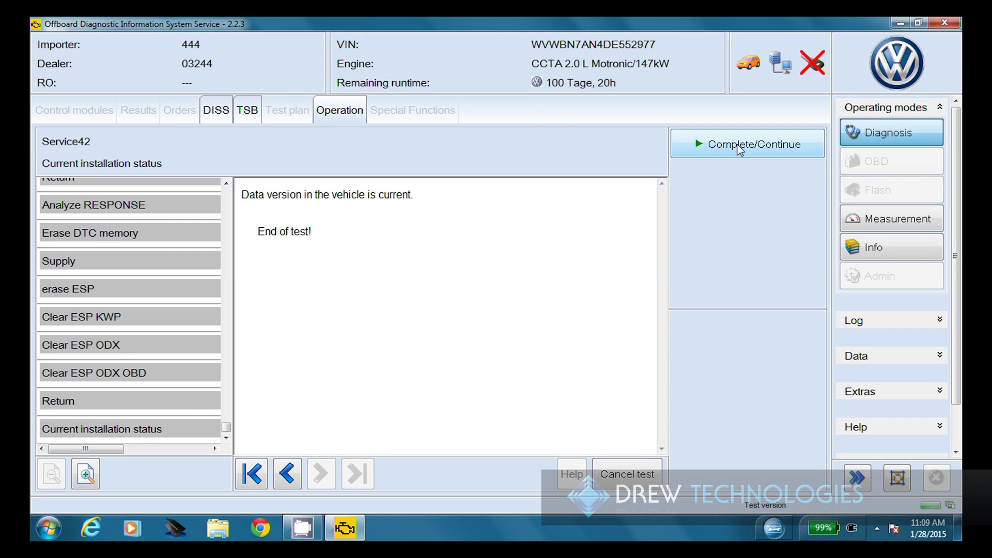
Acknowledge the End of test screen to conclude the software adaptation procedure.
{"action": "left_click", "coordinate": [740, 147]}
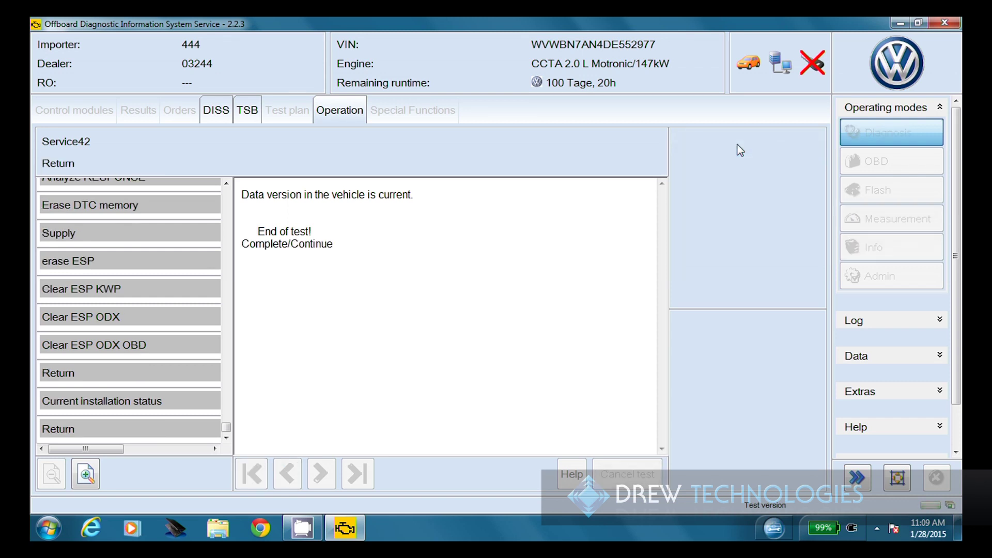